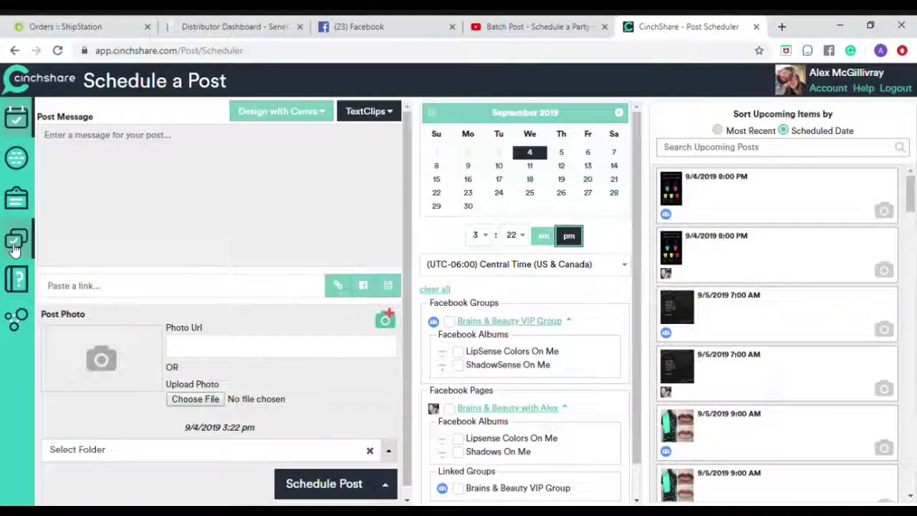
Open the Facebook Party folder in the post library and select all 23 posts
left_click(15, 242)
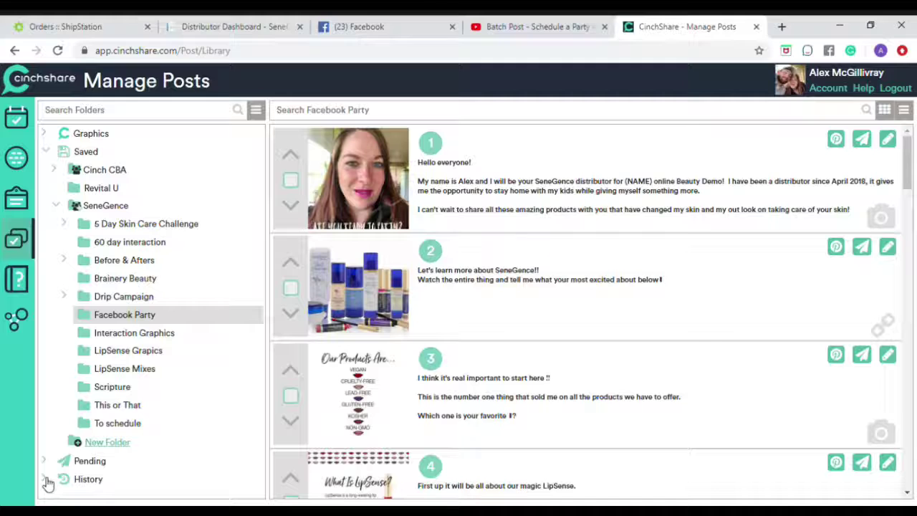
left_click(45, 479)
scroll(136, 466, "down", 1)
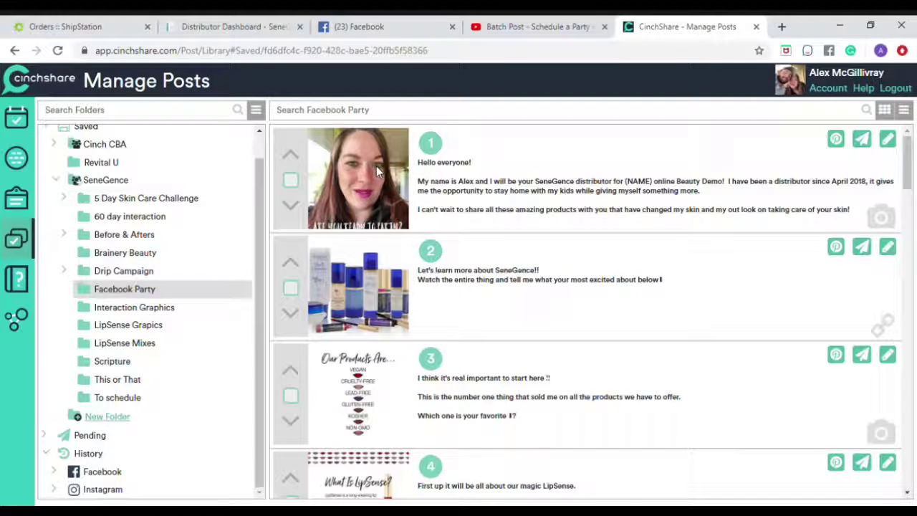
left_click(903, 111)
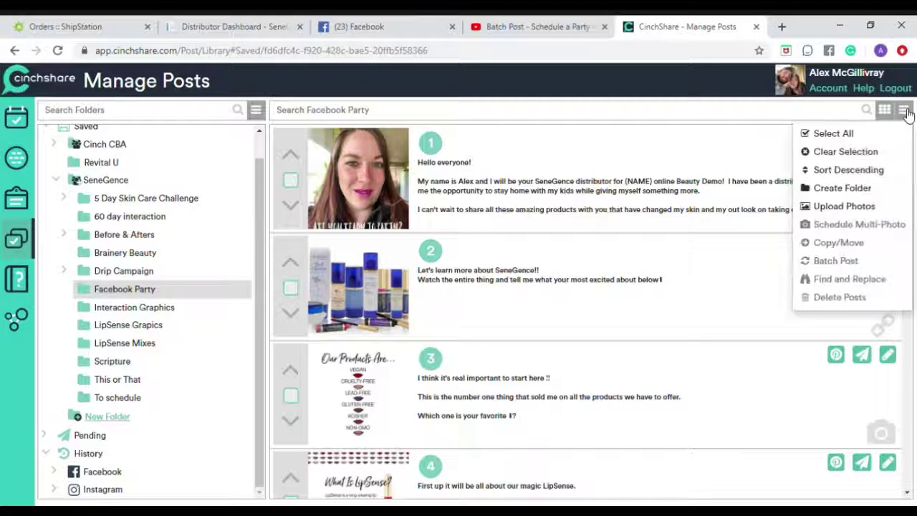
left_click(832, 134)
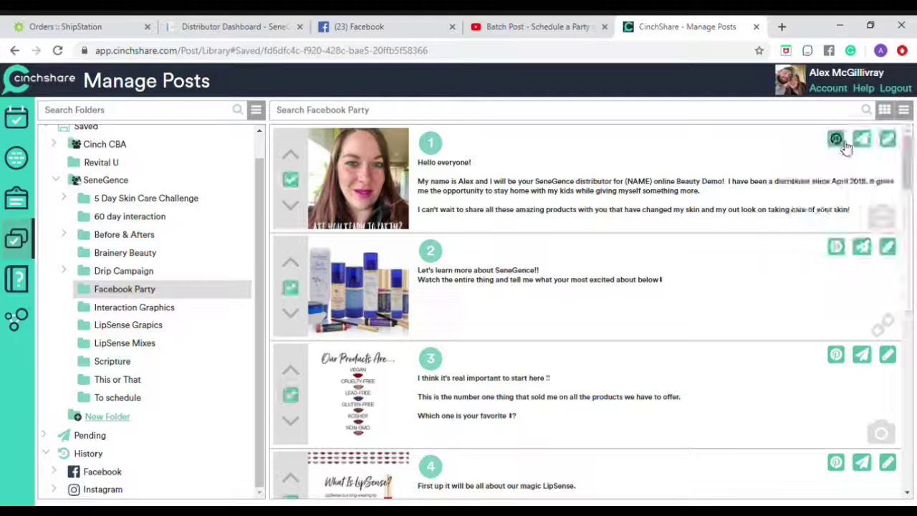
left_click(904, 112)
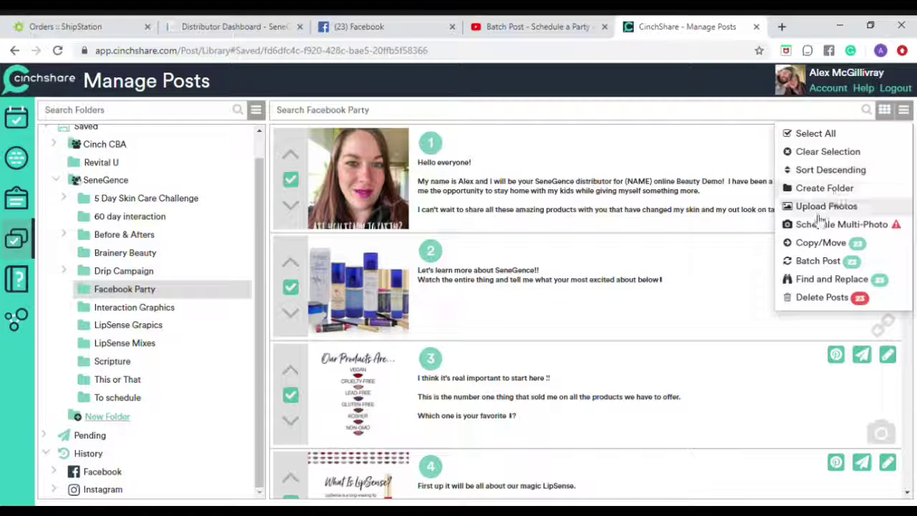
Batch-post to the Brains & Beauty VIP Group starting September 20, 2019 at 6:00 pm
left_click(816, 262)
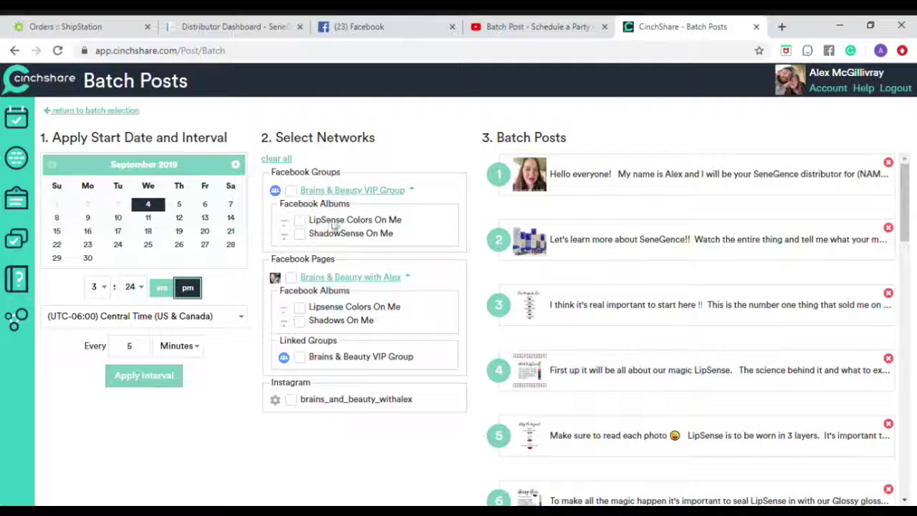
left_click(290, 190)
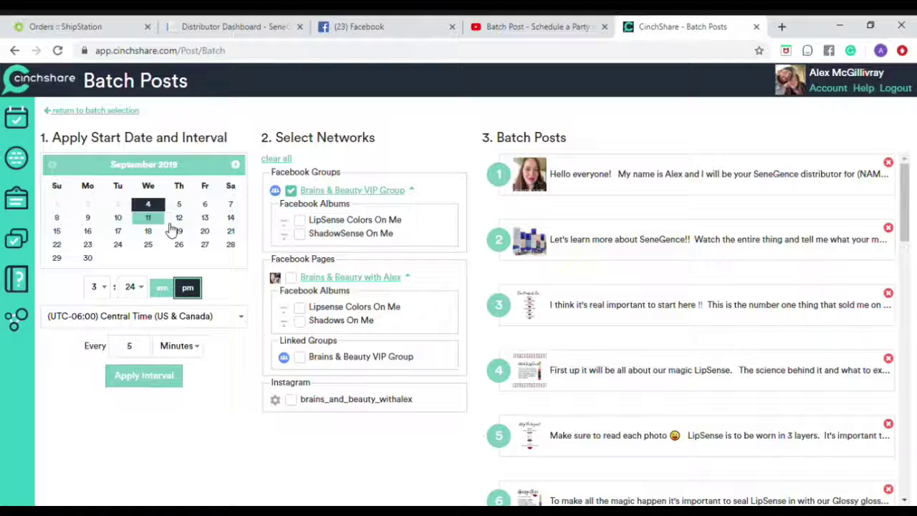
left_click(206, 232)
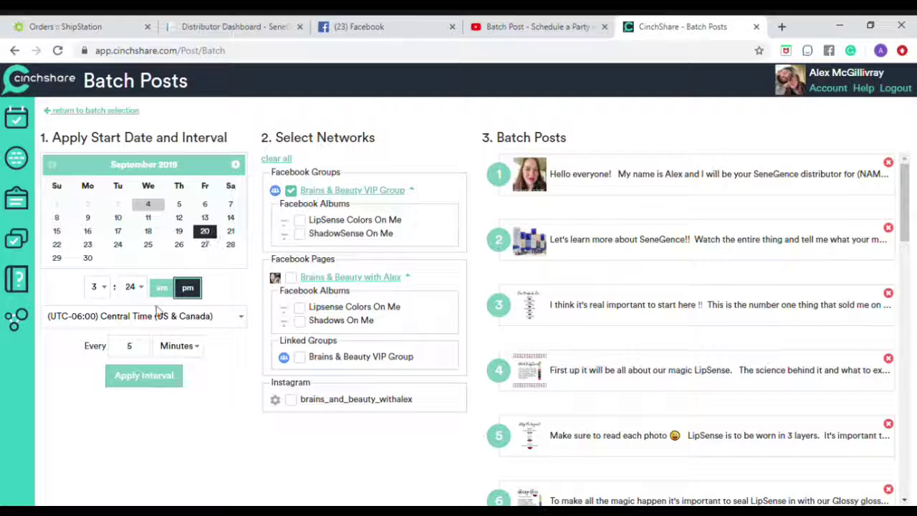
left_click(100, 287)
left_click(102, 374)
left_click(136, 286)
left_click(126, 53)
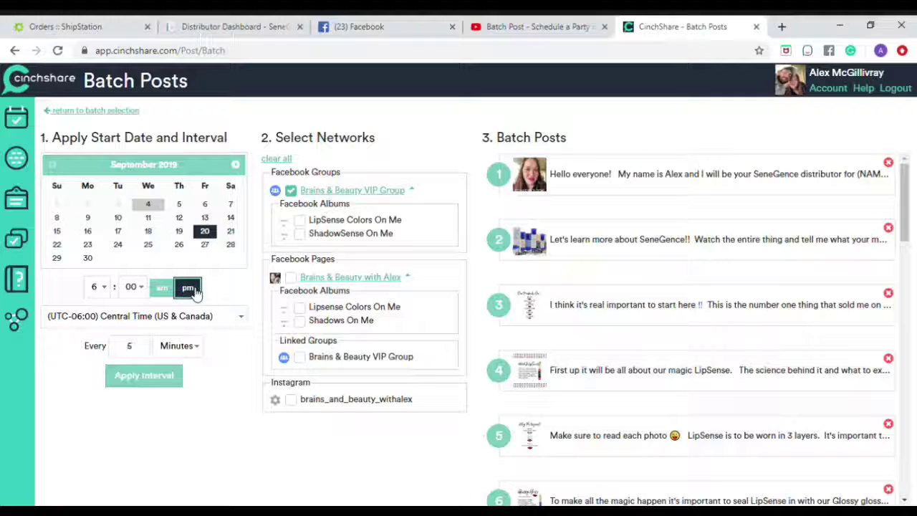
Change the posting interval from 5 to 10 minutes and apply it
left_click(144, 354)
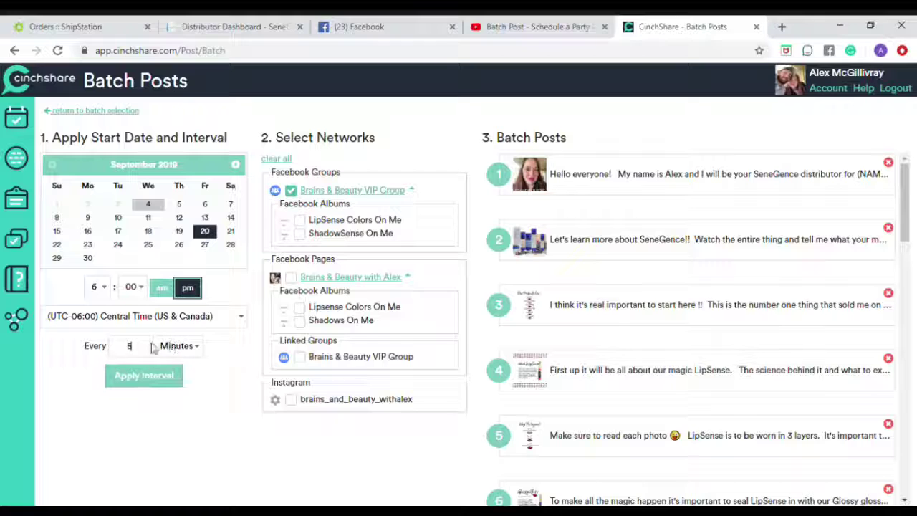
double_click(123, 350)
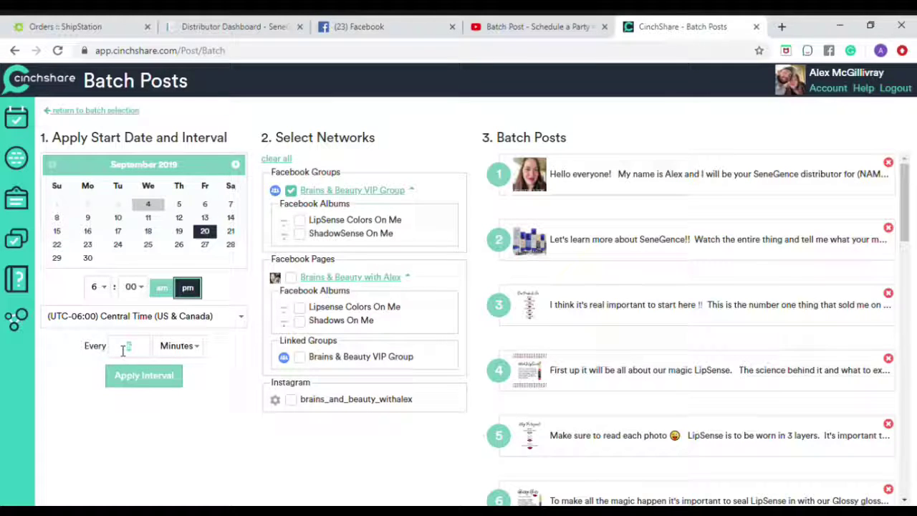
type("10")
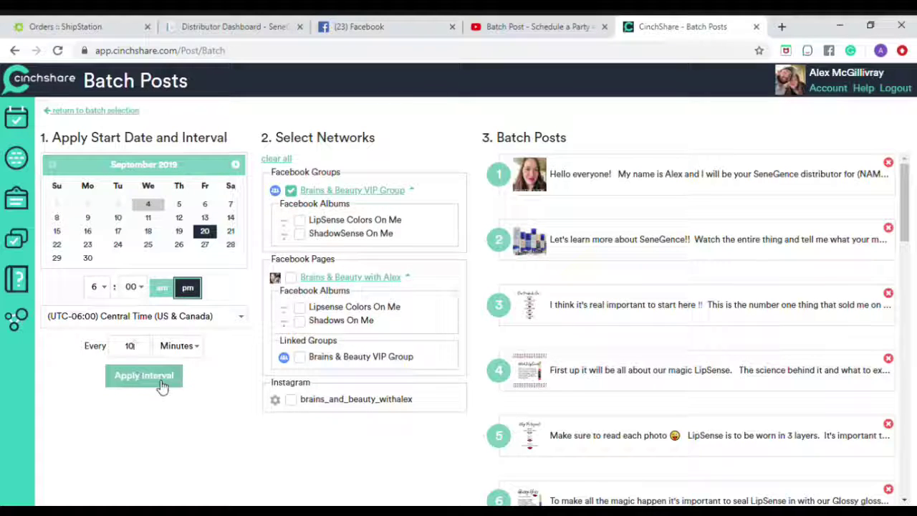
left_click(162, 380)
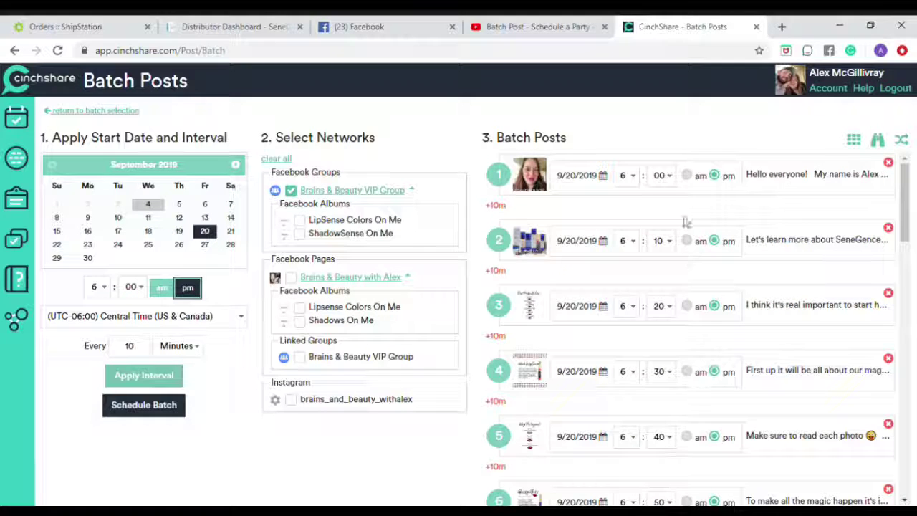
scroll(551, 360, "down", 2)
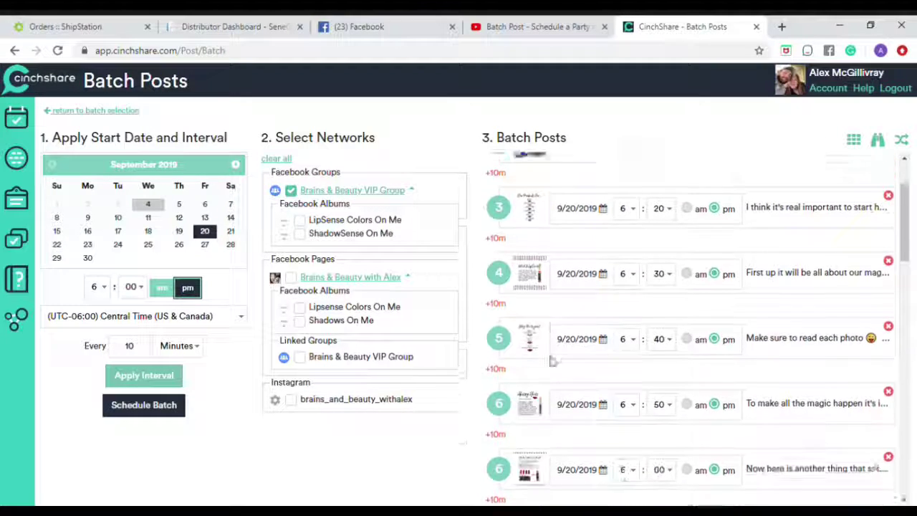
scroll(551, 360, "down", 1)
scroll(550, 361, "down", 1)
scroll(551, 360, "down", 1)
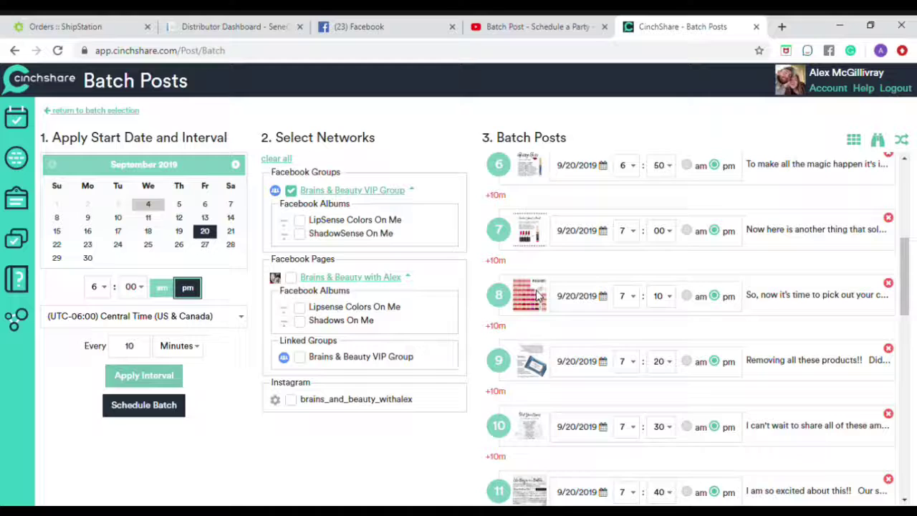
scroll(546, 446, "down", 1)
scroll(548, 448, "down", 3)
scroll(548, 448, "down", 3)
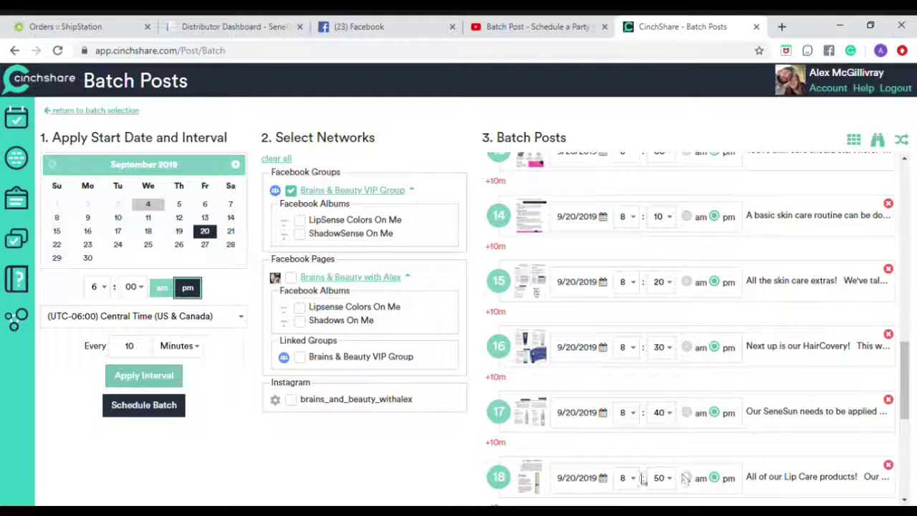
scroll(563, 473, "down", 5)
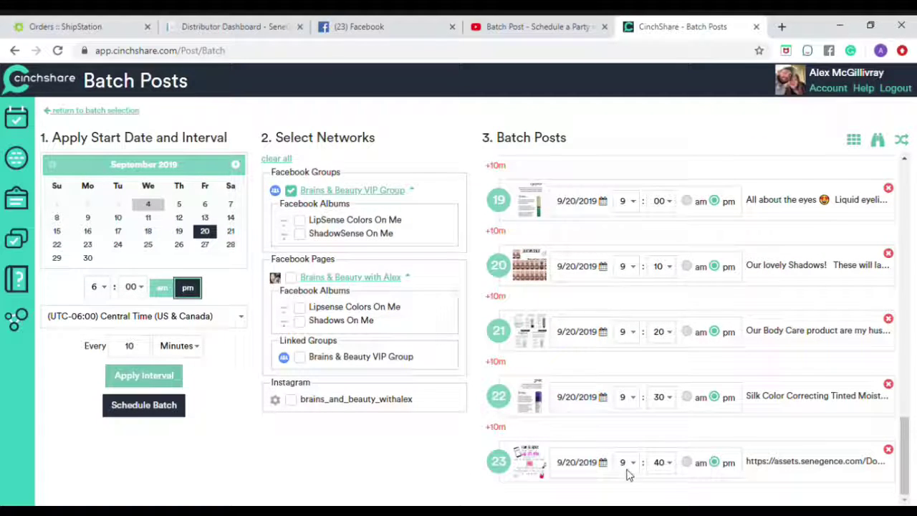
scroll(638, 450, "up", 6)
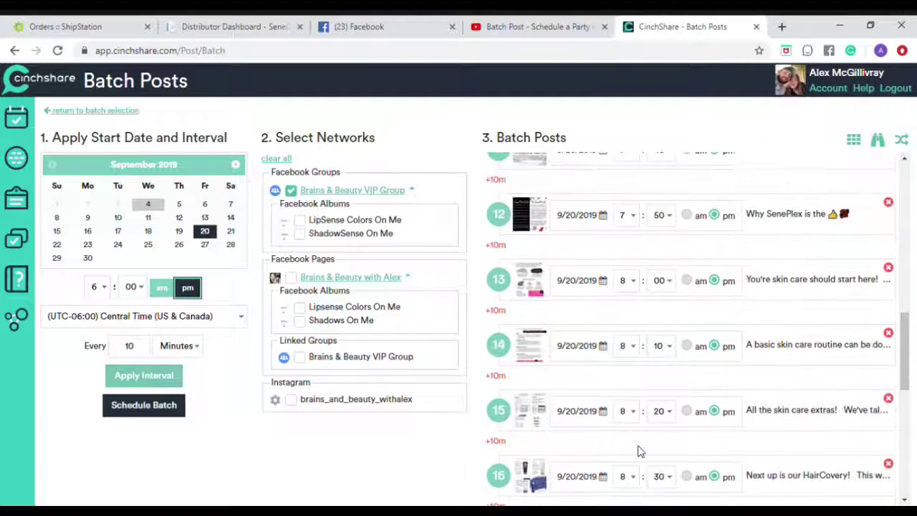
scroll(640, 466, "up", 1)
scroll(639, 450, "up", 8)
scroll(638, 447, "up", 3)
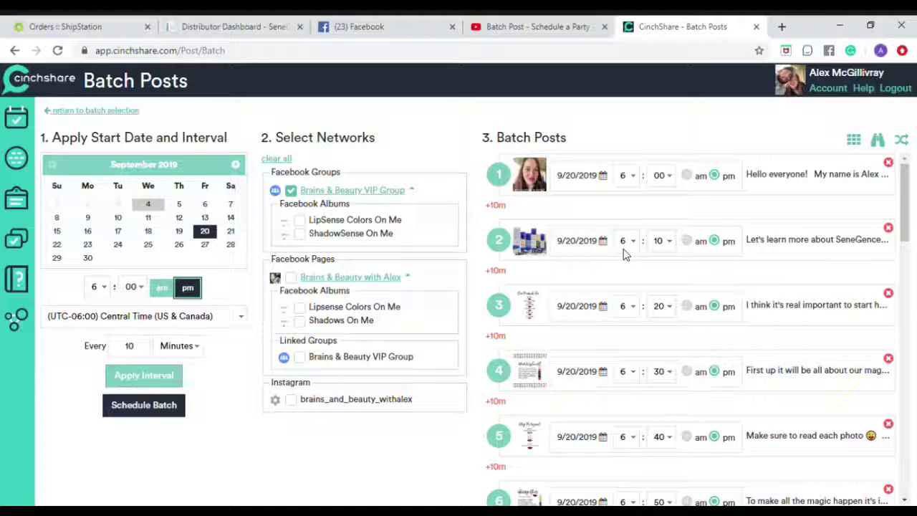
Change the first party post's time to 5:40 pm
left_click(627, 175)
left_click(658, 201)
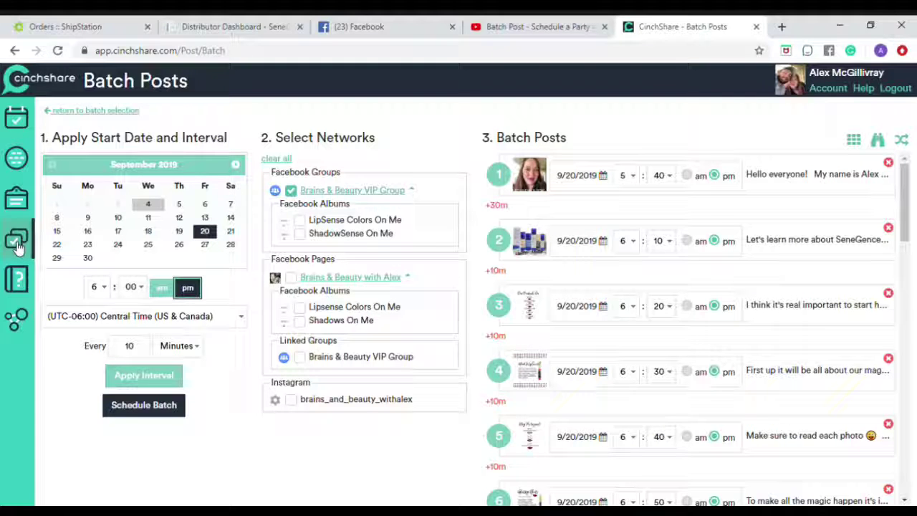
Open the LipSense Mixes folder under SeneGence and browse its lip-colour posts
left_click(17, 244)
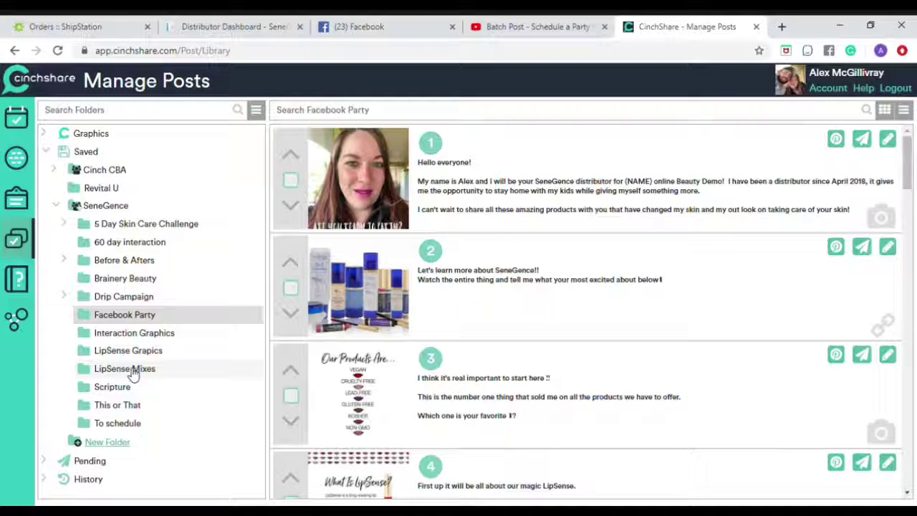
left_click(133, 369)
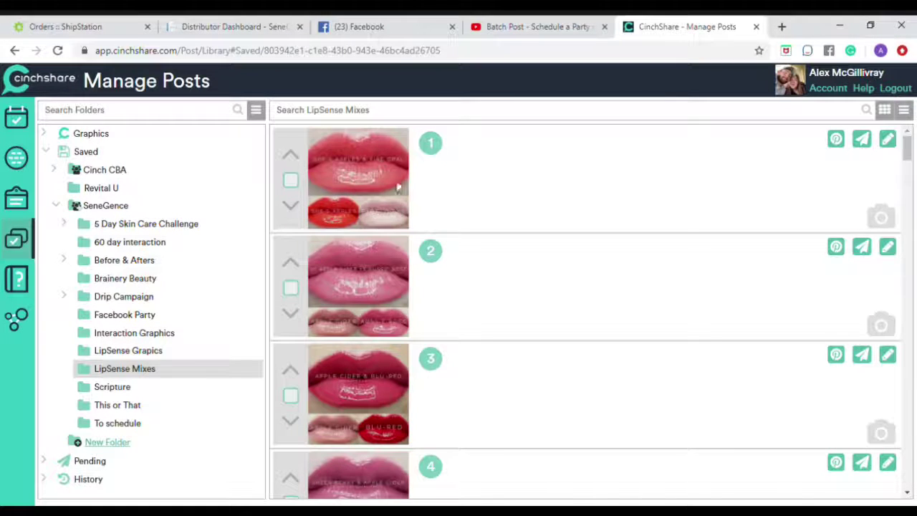
scroll(403, 310, "down", 1)
scroll(404, 315, "down", 3)
scroll(404, 319, "down", 4)
scroll(403, 320, "down", 6)
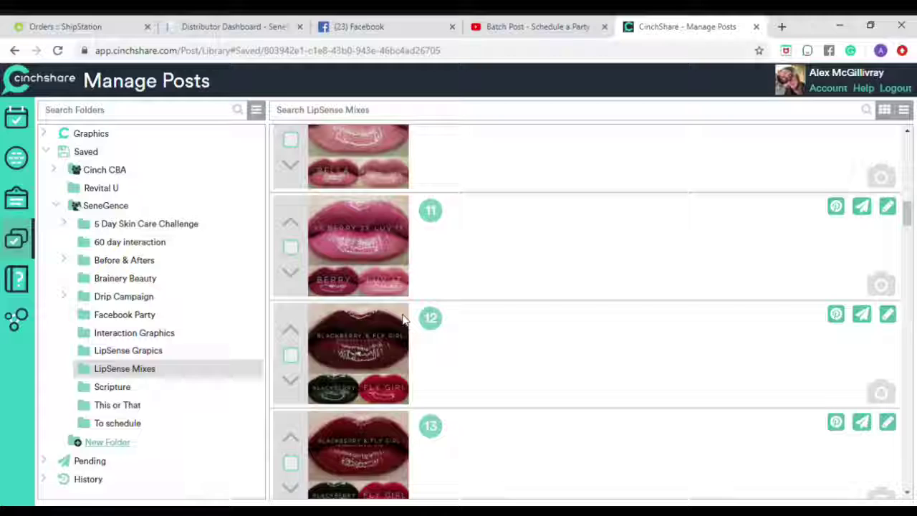
scroll(403, 319, "down", 1)
scroll(403, 319, "down", 1)
scroll(403, 319, "down", 4)
scroll(404, 319, "up", 4)
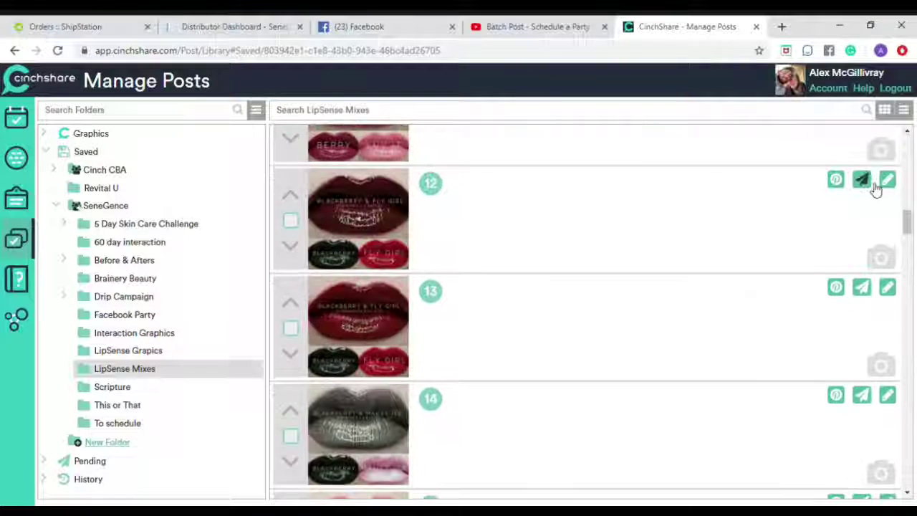
Check the bulk actions list, dismiss it, and return to post 1
left_click(905, 110)
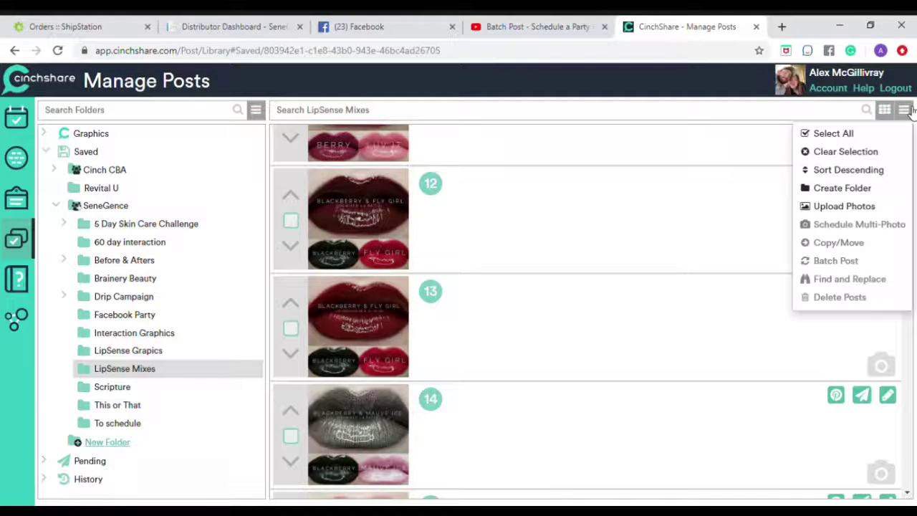
left_click(846, 206)
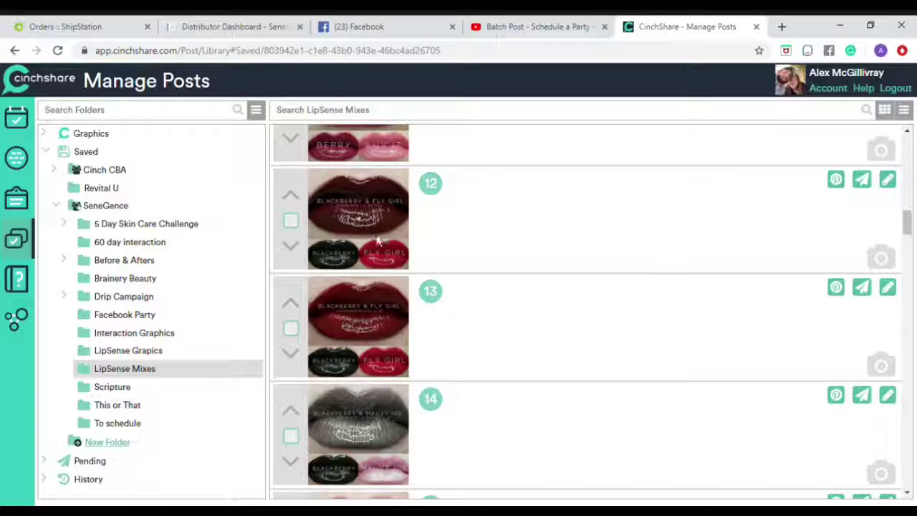
scroll(402, 259, "up", 5)
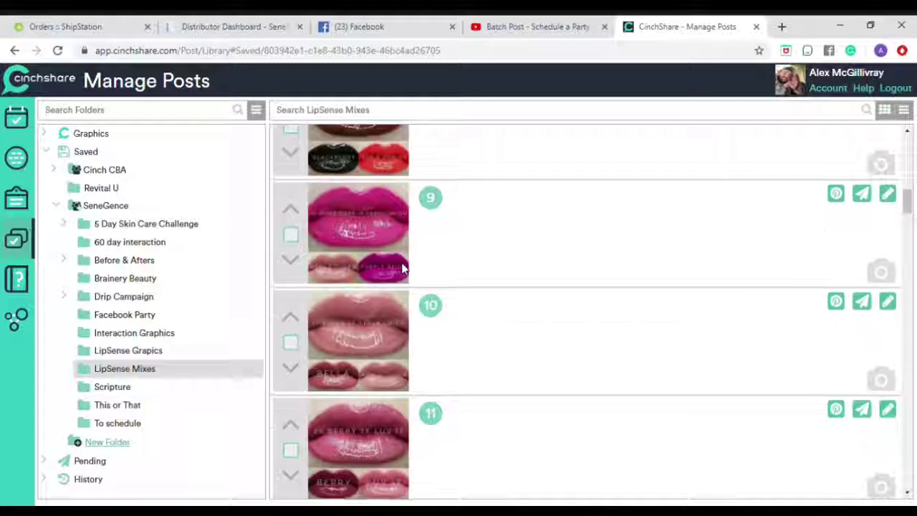
scroll(387, 258, "up", 5)
scroll(385, 256, "up", 5)
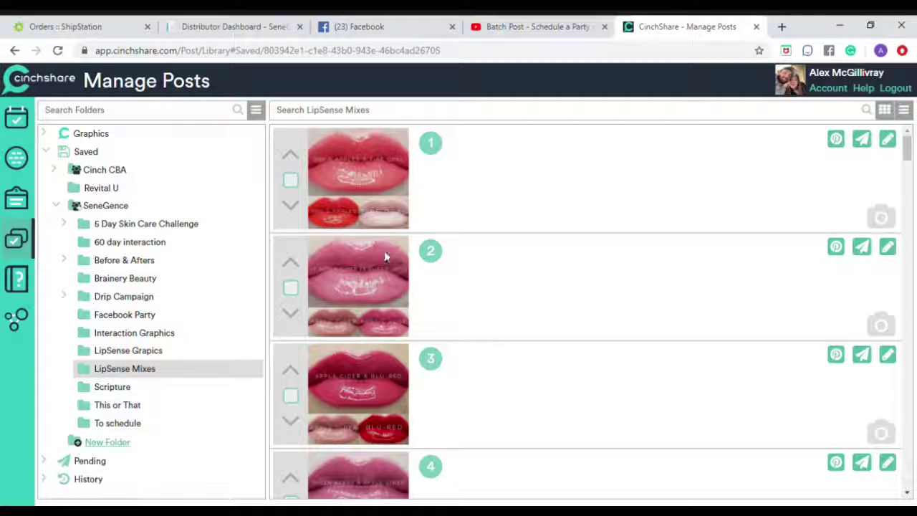
Select all LipSense Mixes posts and send them to Batch Post
left_click(903, 110)
left_click(840, 135)
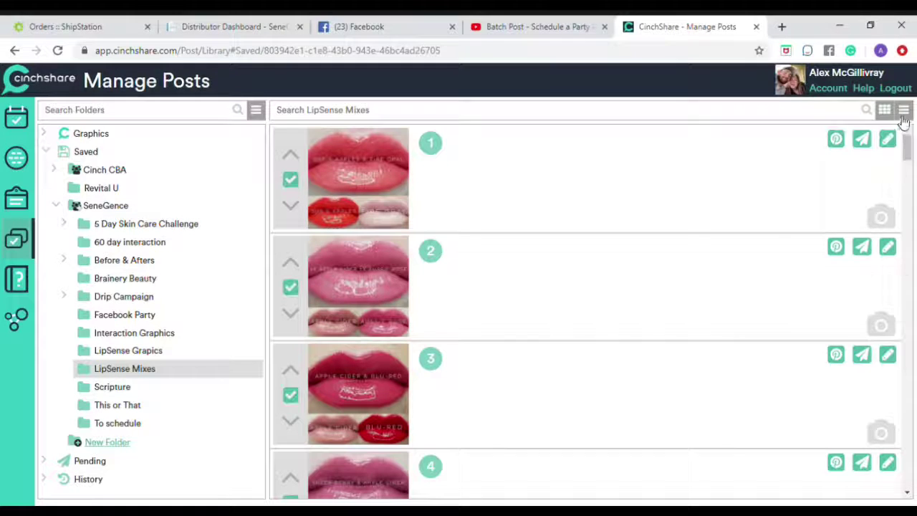
left_click(904, 110)
left_click(840, 260)
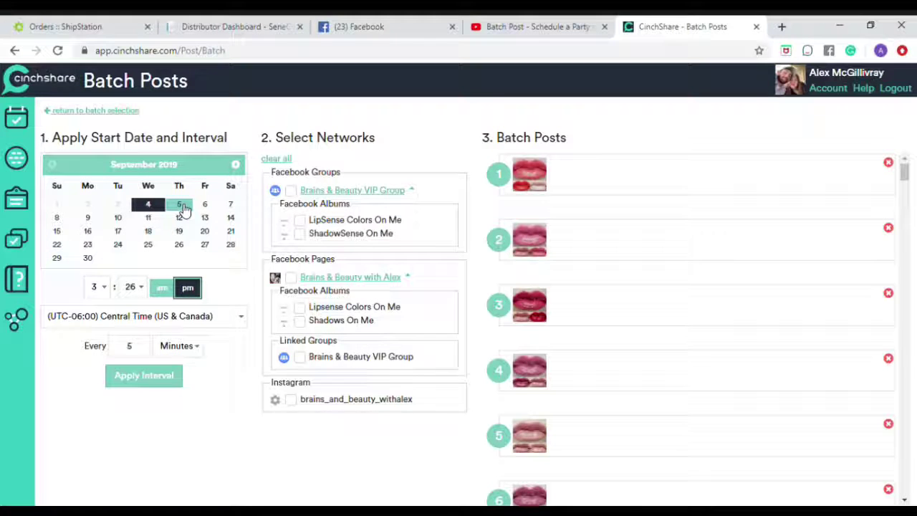
Start the batch September 5 at 6:00 pm, posting every 1 day
left_click(181, 205)
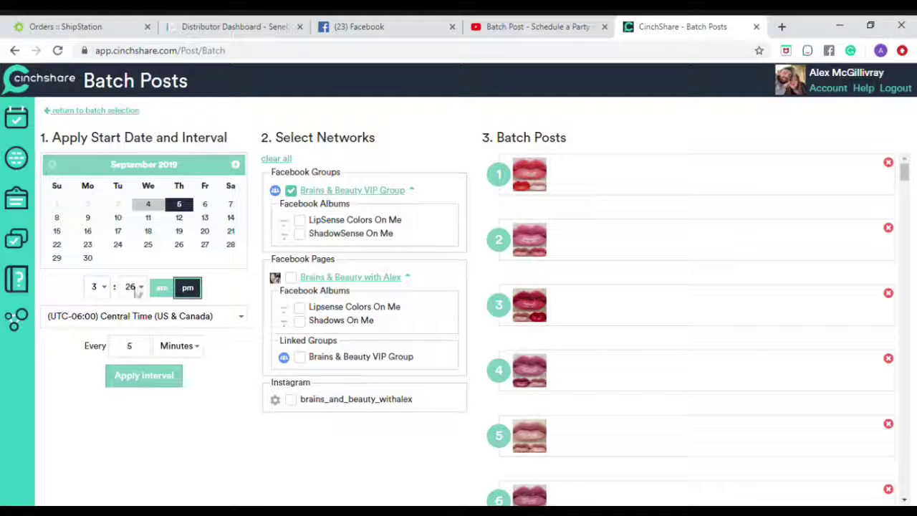
left_click(93, 373)
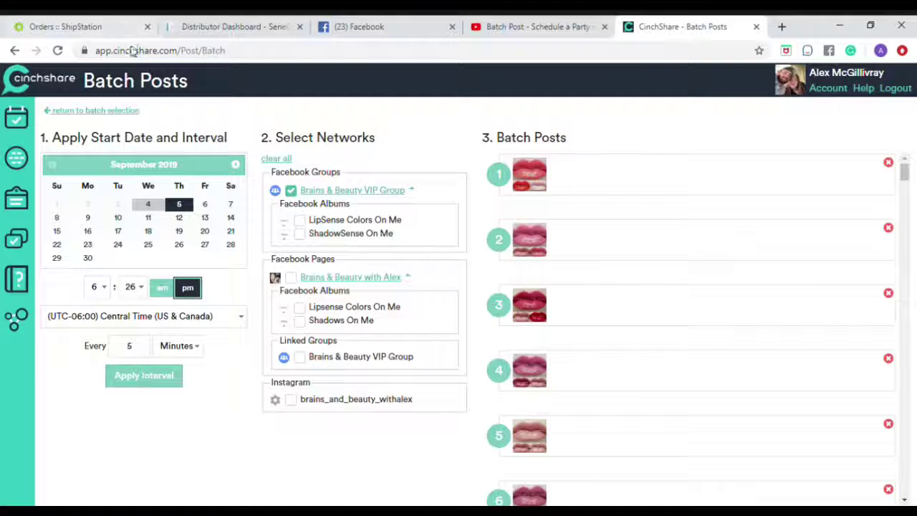
key("0")
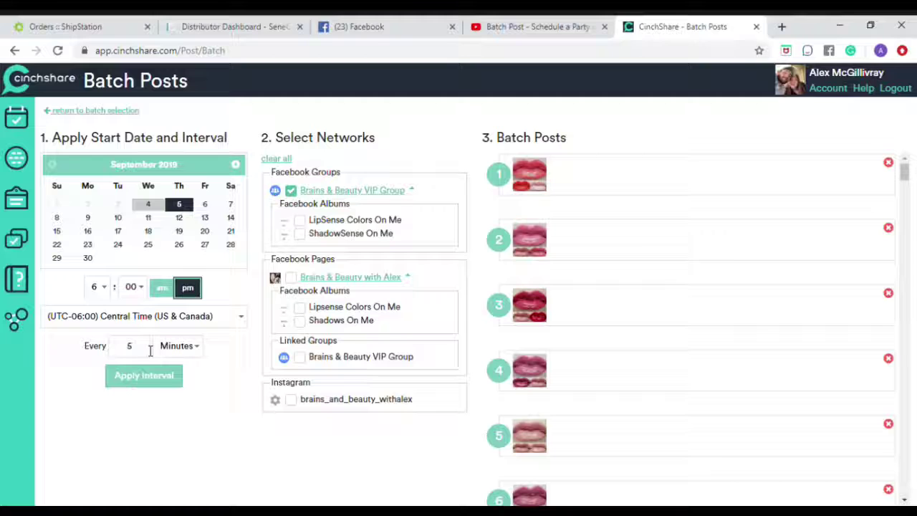
type("1")
type("d")
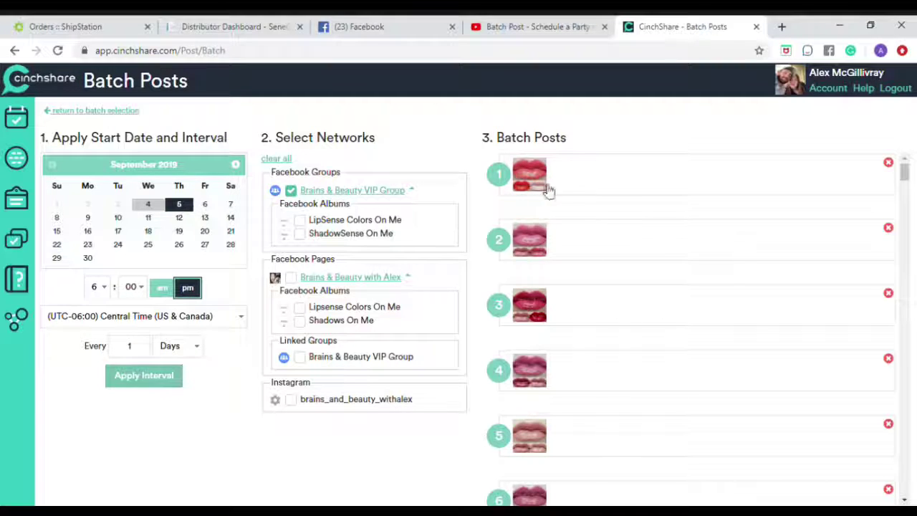